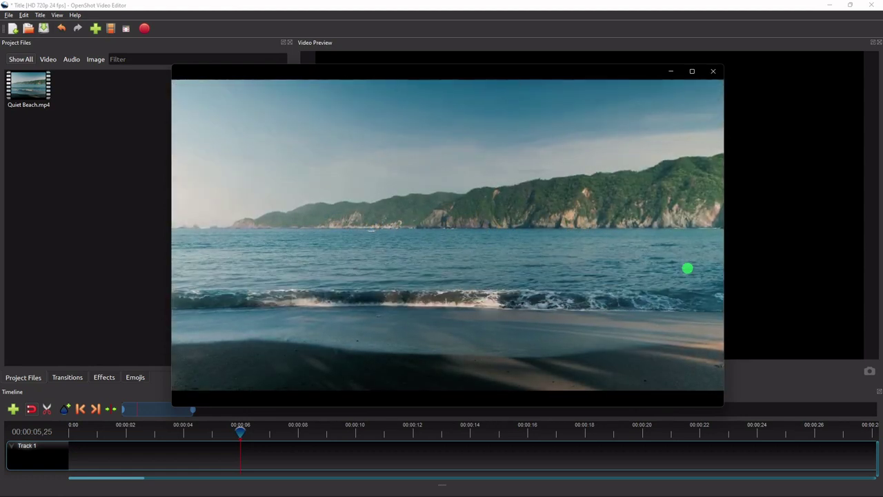
Pause the demo, watch the Demo-2 sample with its 'LOST IN PARADISE' title, then minimize Movies & TV.
{"action": "left_click", "coordinate": [687, 268]}
{"action": "left_click", "coordinate": [715, 236]}
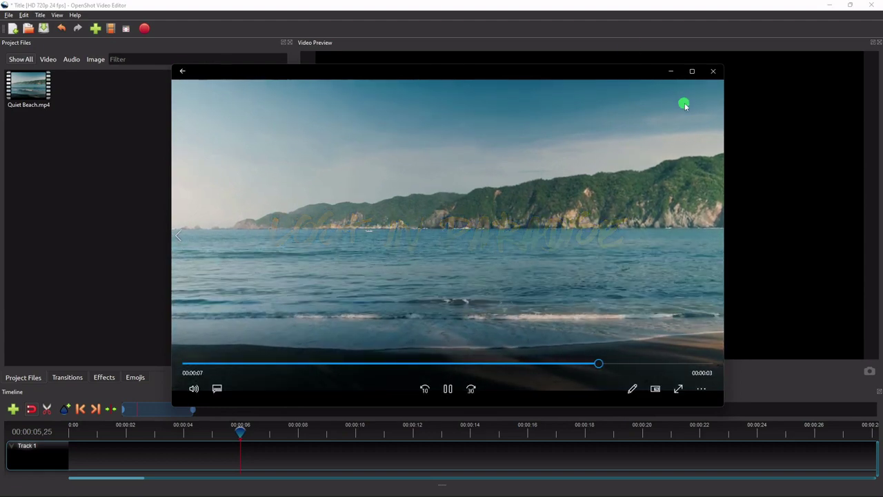
{"action": "left_click", "coordinate": [673, 73]}
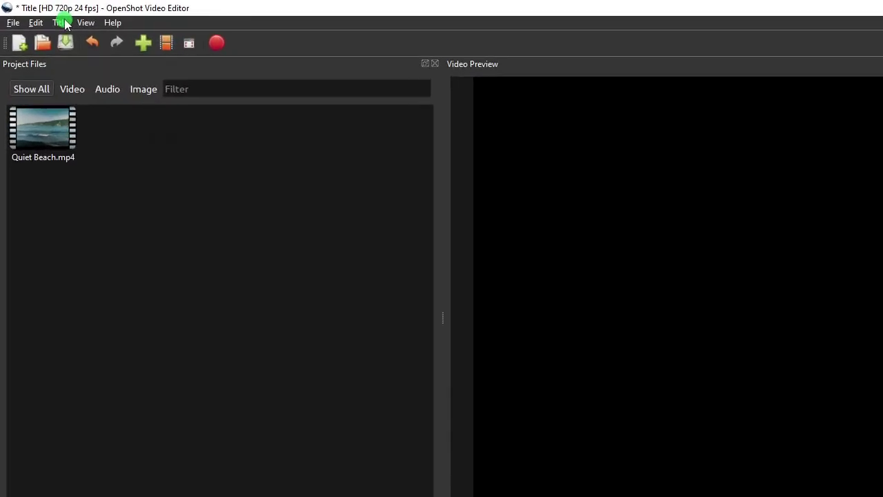
Open the Animated Title template gallery from OpenShot's Title menu.
{"action": "left_click", "coordinate": [42, 16]}
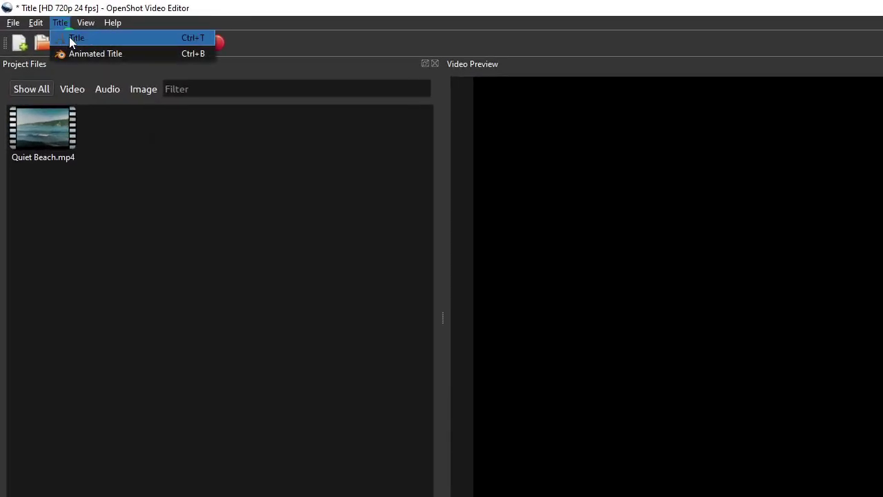
{"action": "left_click", "coordinate": [69, 37]}
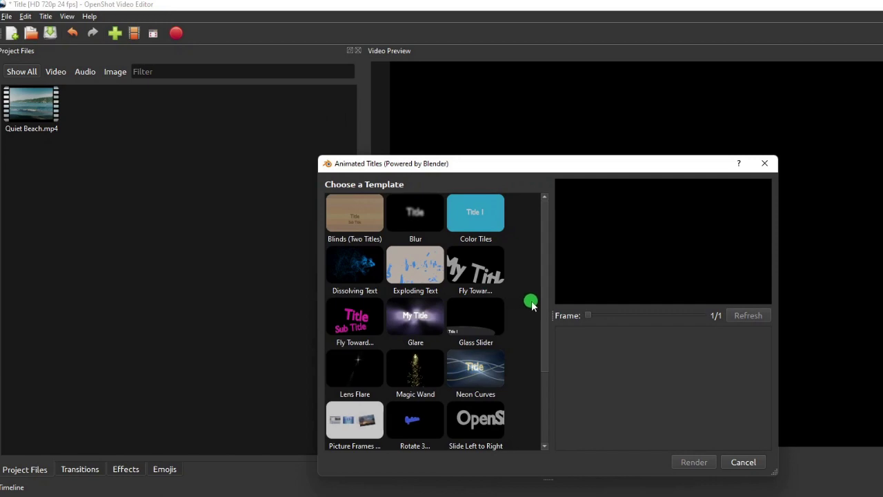
Try the Dissolving Text animated template and dismiss the Blender-required error.
{"action": "left_click", "coordinate": [348, 269]}
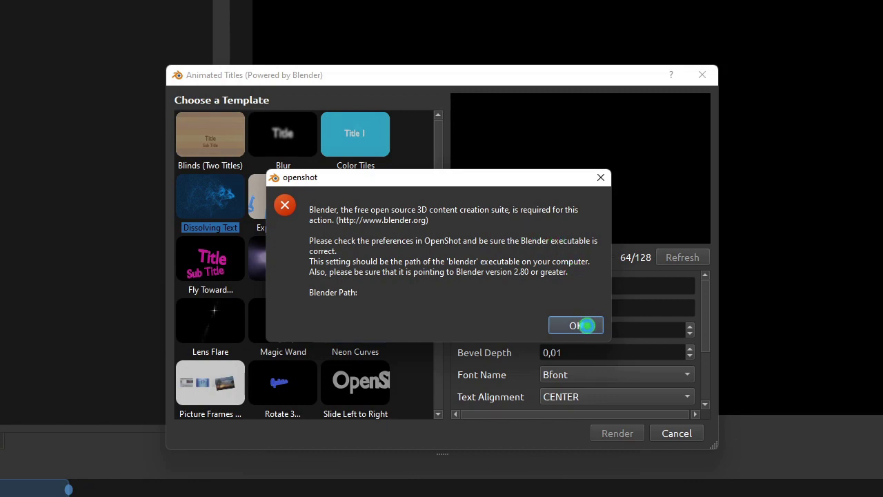
{"action": "left_click", "coordinate": [586, 325]}
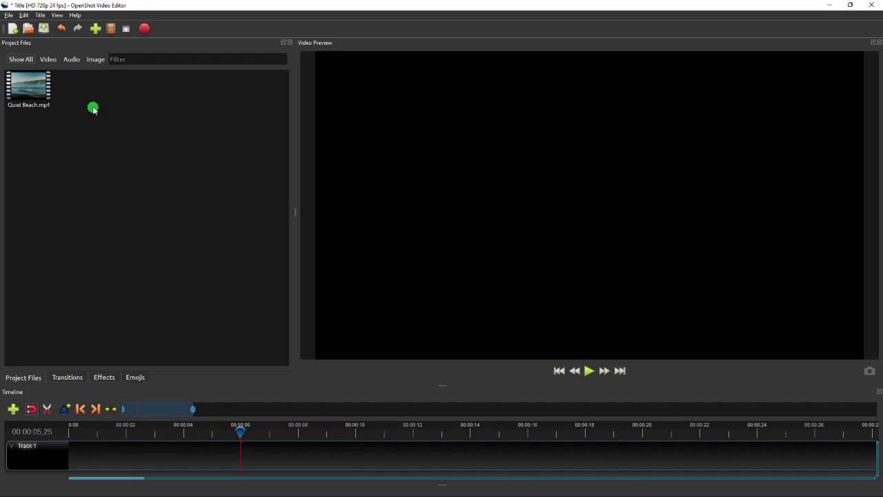
Start a new static title using the Gold 1 template.
{"action": "left_click", "coordinate": [40, 15]}
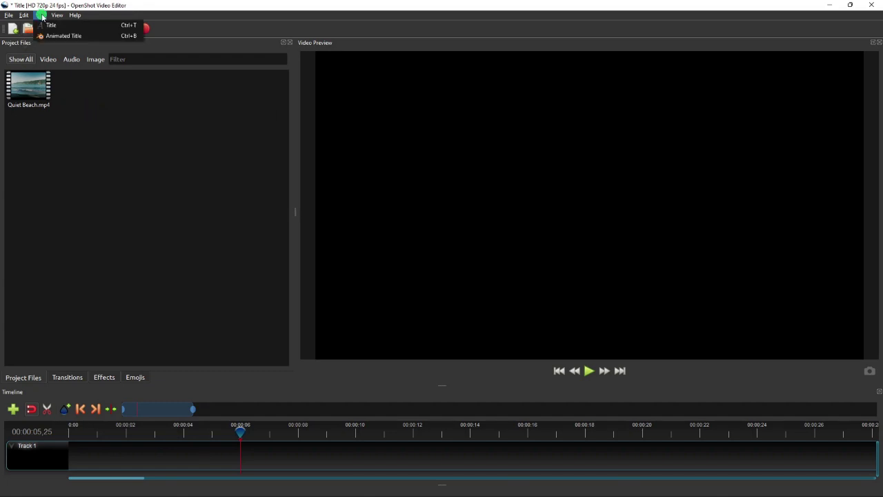
{"action": "left_click", "coordinate": [50, 26]}
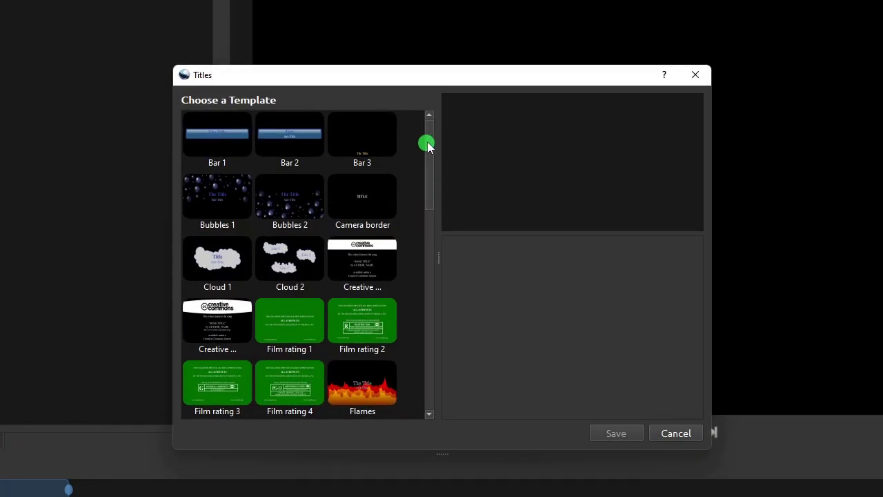
{"action": "left_click_drag", "start_coordinate": [427, 143], "coordinate": [428, 233]}
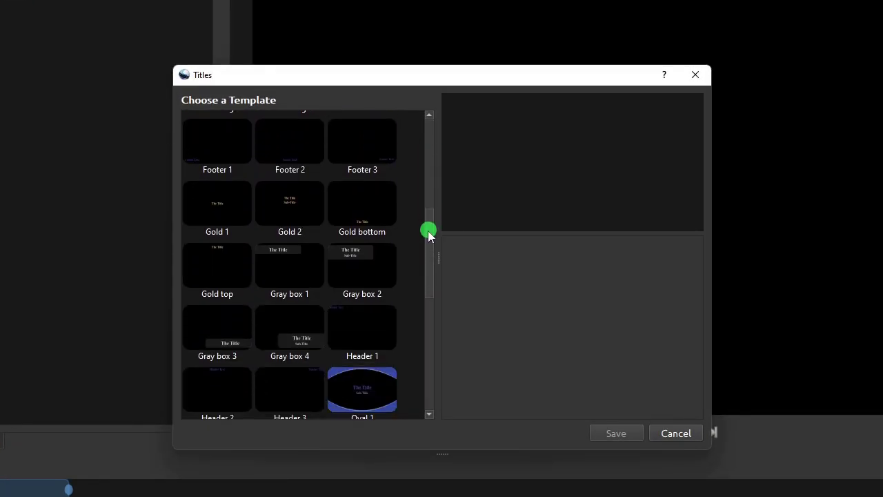
{"action": "left_click", "coordinate": [230, 207]}
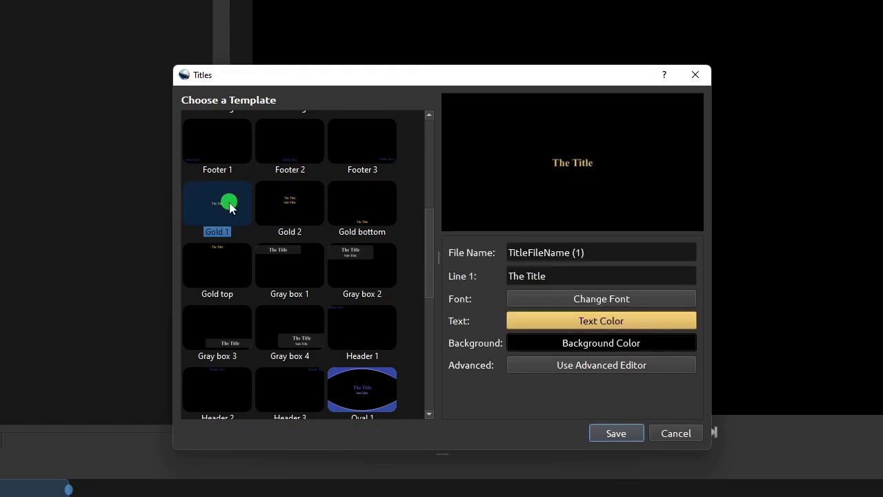
Name the title file 'Title' and set Line 1 to 'Lost In Paradise'.
{"action": "left_click_drag", "start_coordinate": [592, 246], "coordinate": [457, 250]}
{"action": "type", "text": "Title"}
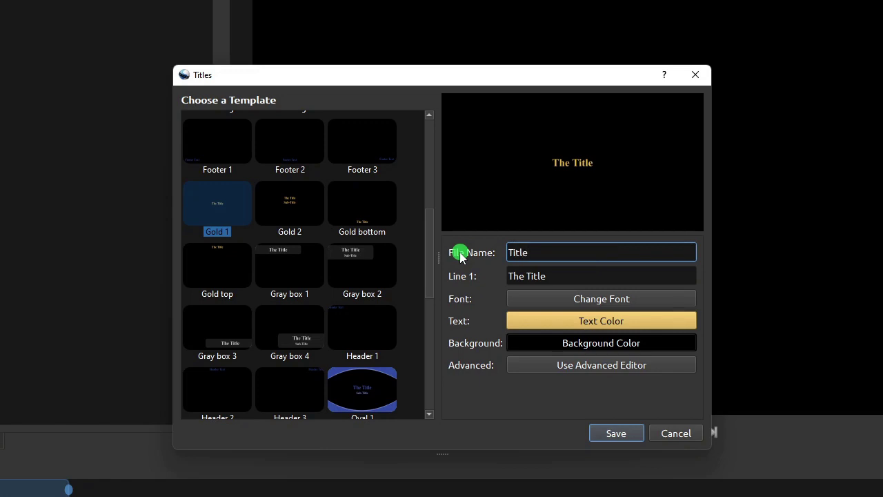
{"action": "key", "text": "Tab"}
{"action": "type", "text": "Lost In Paradi"}
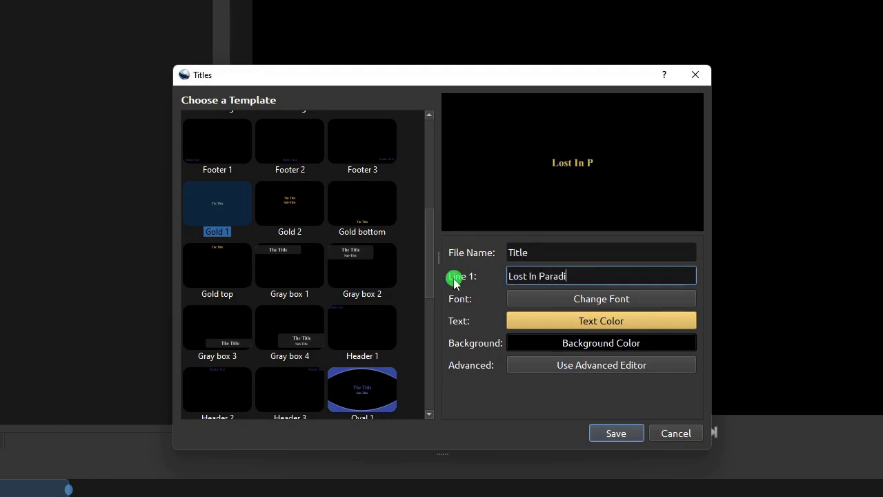
{"action": "type", "text": "se"}
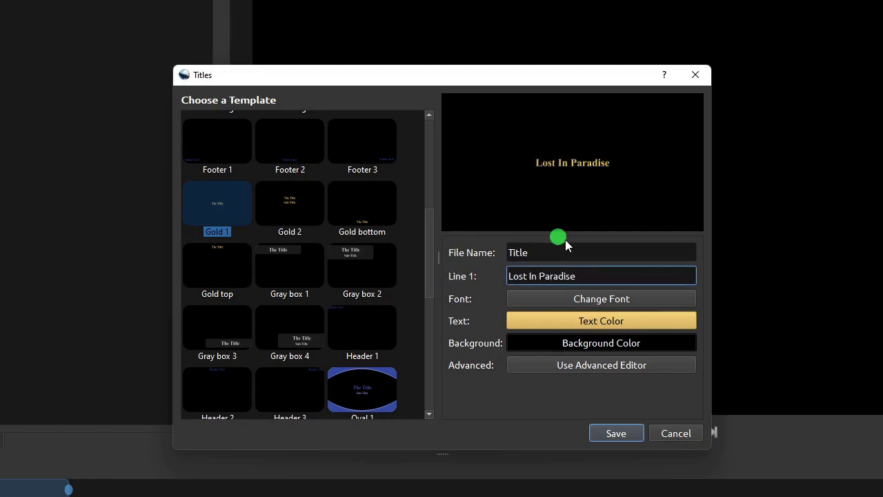
Set the title font to Brush Script MT at size 120, then bring up the Text Color picker.
{"action": "left_click", "coordinate": [640, 303]}
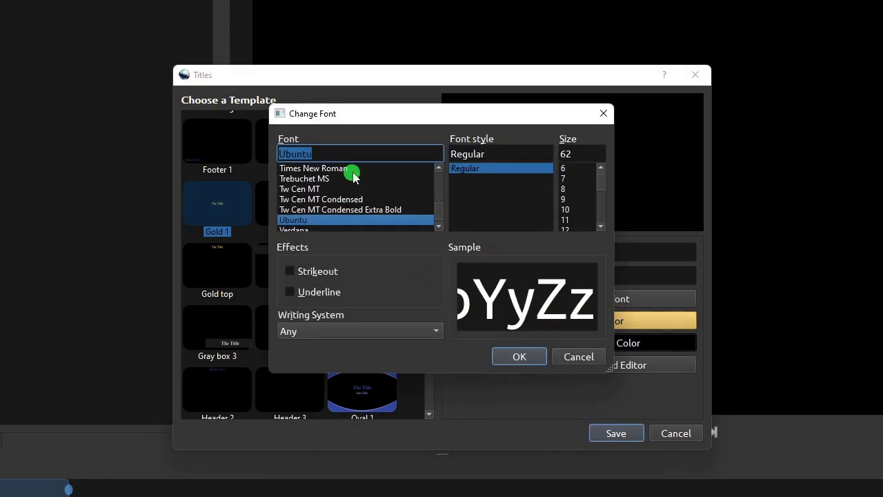
{"action": "type", "text": "bru"}
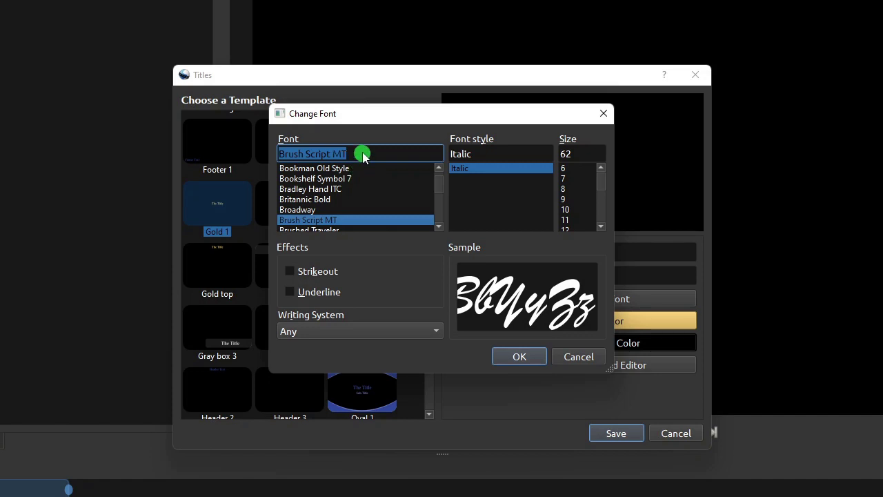
{"action": "double_click", "coordinate": [577, 153]}
{"action": "type", "text": "120"}
{"action": "key", "text": "Return"}
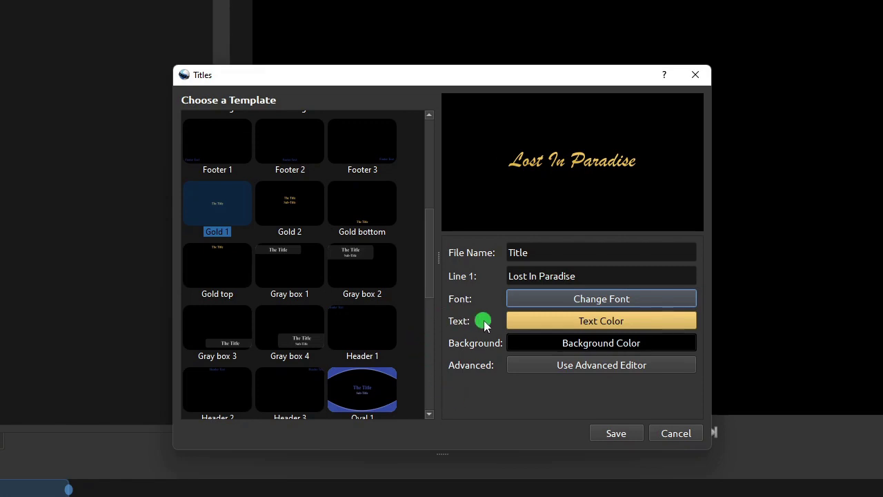
{"action": "left_click", "coordinate": [568, 323]}
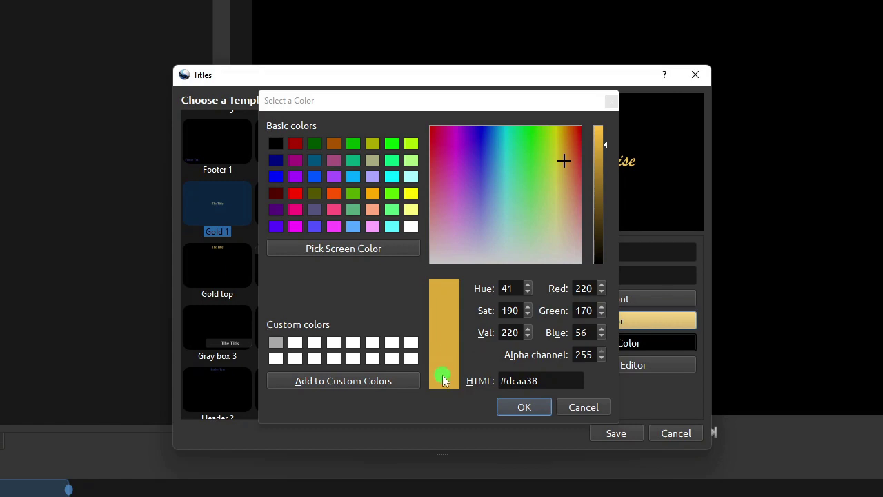
{"action": "left_click", "coordinate": [583, 407]}
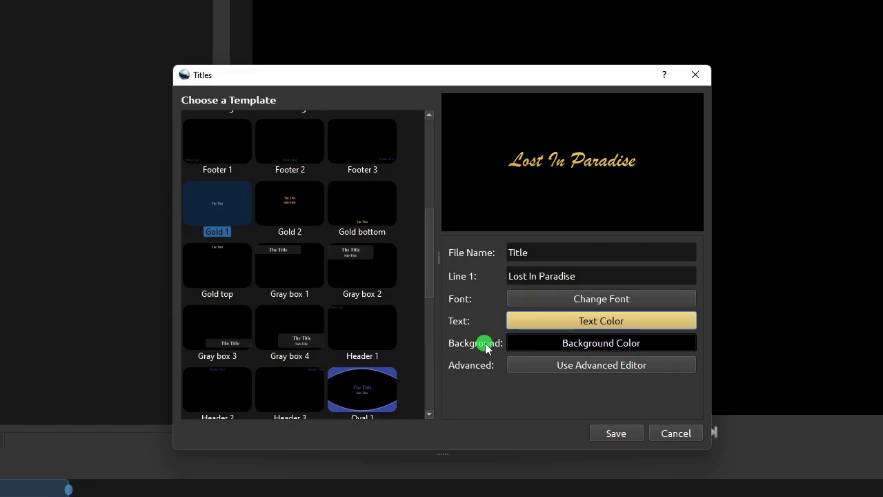
{"action": "left_click", "coordinate": [563, 343]}
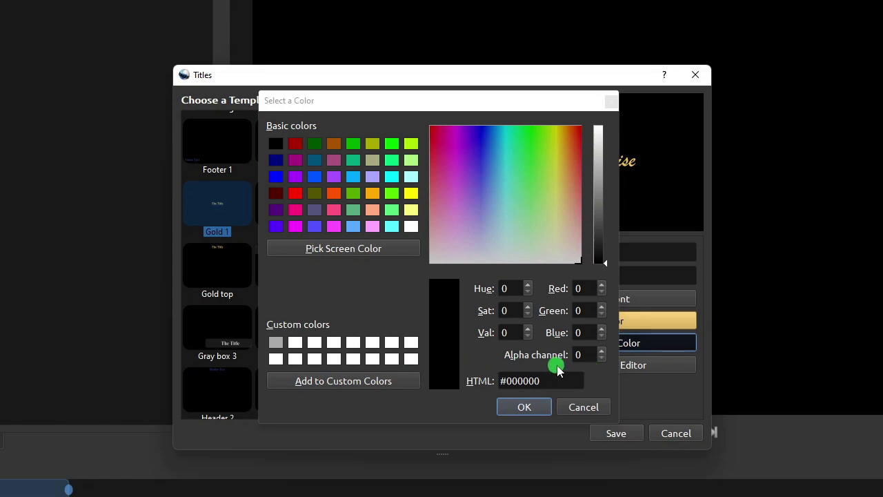
{"action": "left_click", "coordinate": [584, 407]}
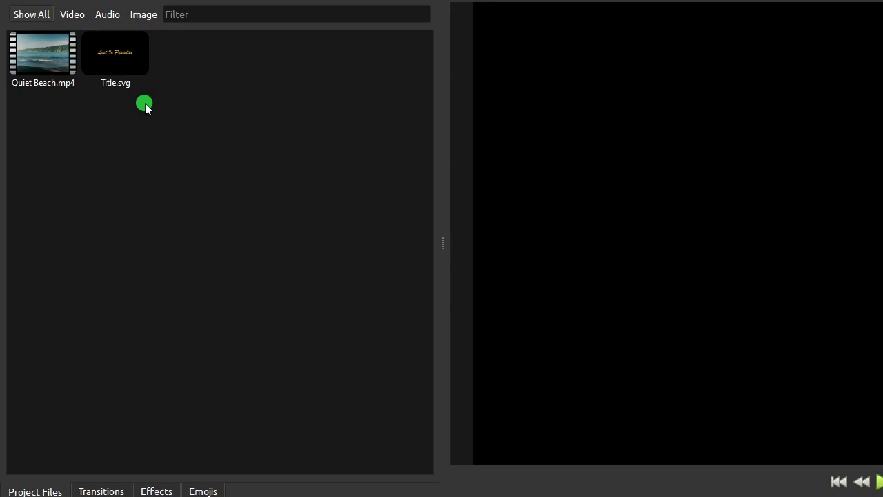
Place Title.svg at the start of Track 1 and trim it to about 6 seconds.
{"action": "left_click_drag", "start_coordinate": [90, 61], "coordinate": [128, 481]}
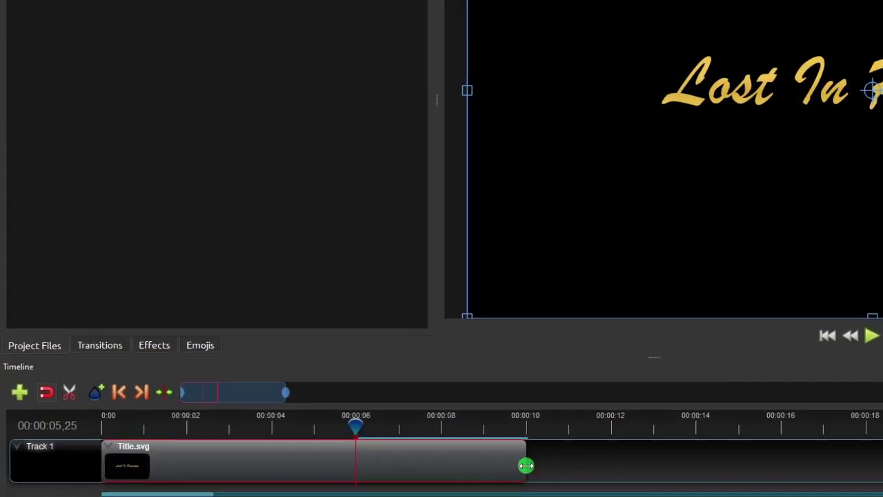
{"action": "left_click_drag", "start_coordinate": [428, 480], "coordinate": [297, 480]}
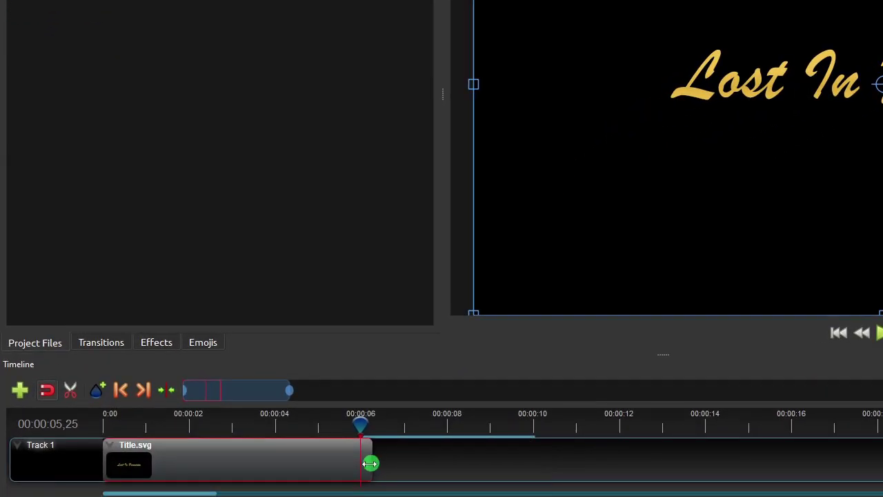
{"action": "left_click_drag", "start_coordinate": [371, 463], "coordinate": [360, 464]}
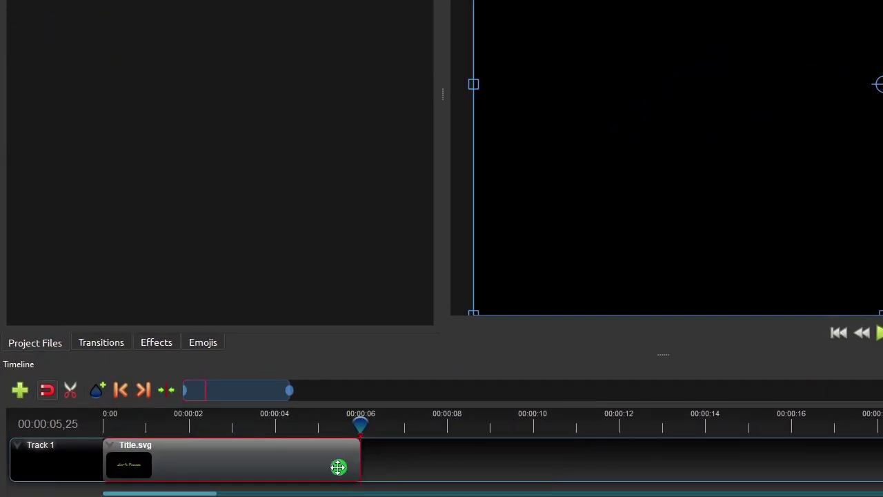
{"action": "left_click", "coordinate": [244, 423]}
Give the title clip a slow fade-in at its start.
{"action": "right_click", "coordinate": [284, 456]}
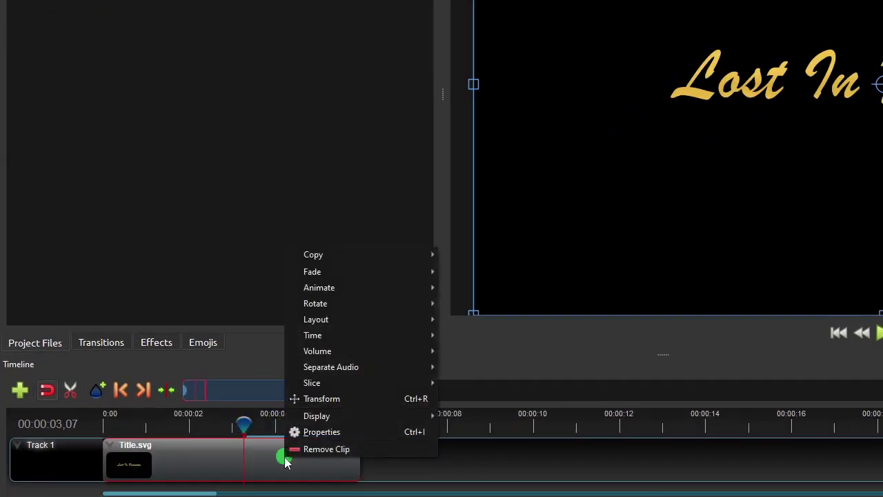
{"action": "mouse_move", "coordinate": [358, 275]}
{"action": "mouse_move", "coordinate": [496, 293]}
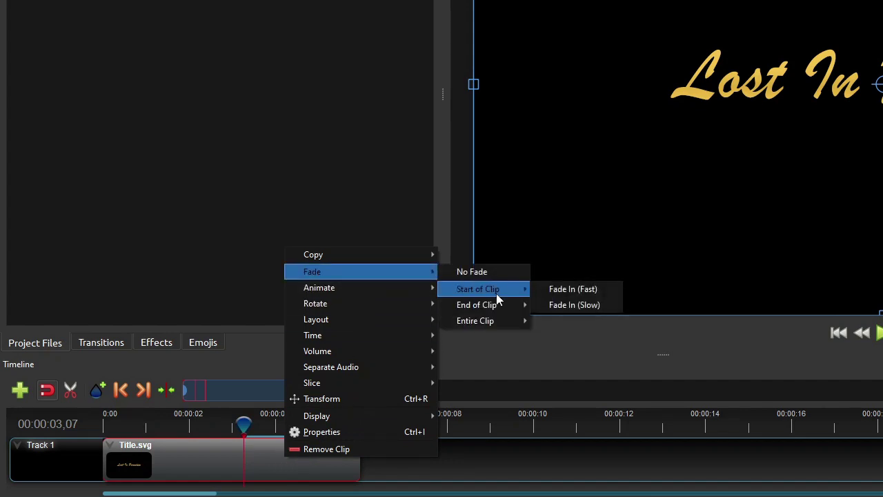
{"action": "left_click", "coordinate": [578, 305]}
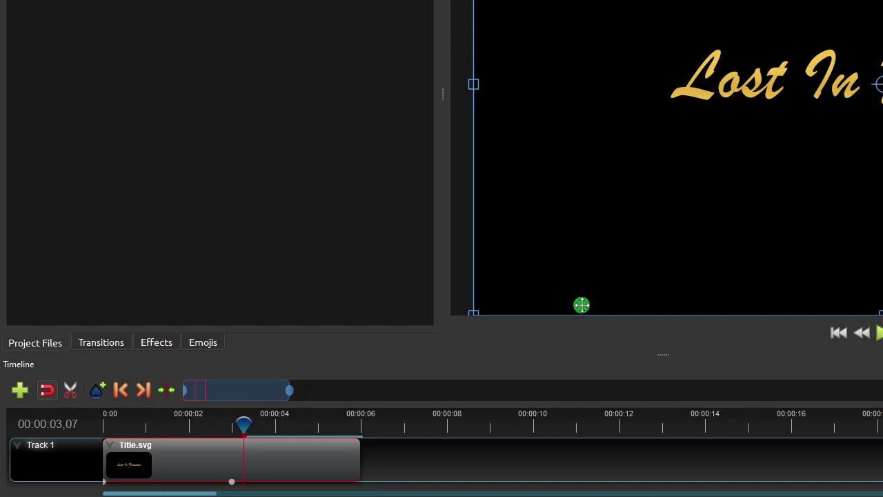
Add Quiet Beach.mp4 to Track 1 starting at 0:03, overlapping the title with a transition.
{"action": "left_click", "coordinate": [30, 37]}
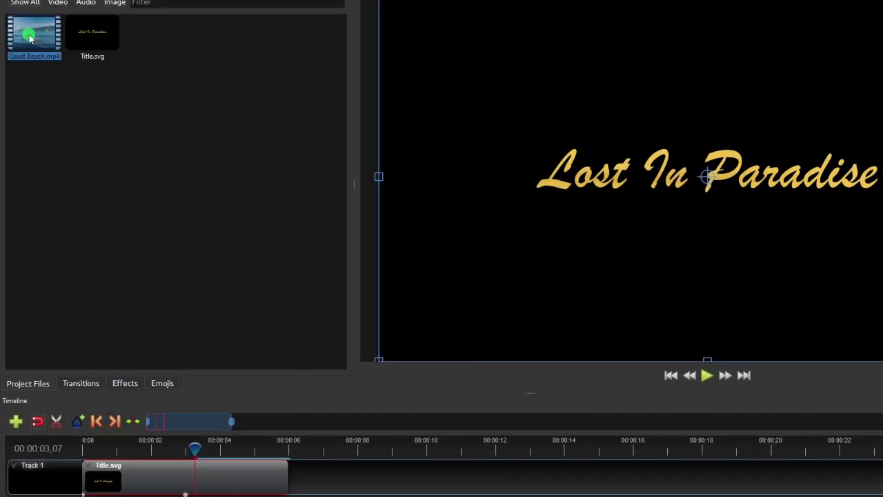
{"action": "left_click_drag", "start_coordinate": [29, 37], "coordinate": [403, 478]}
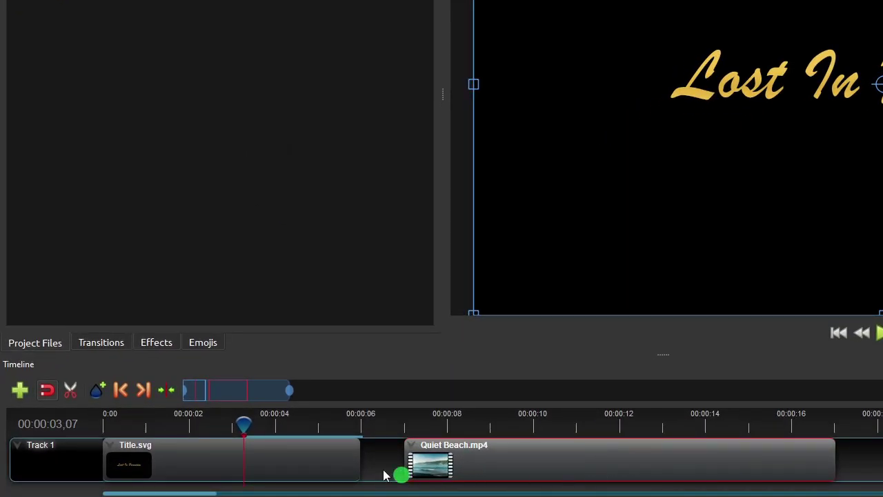
{"action": "left_click", "coordinate": [299, 453]}
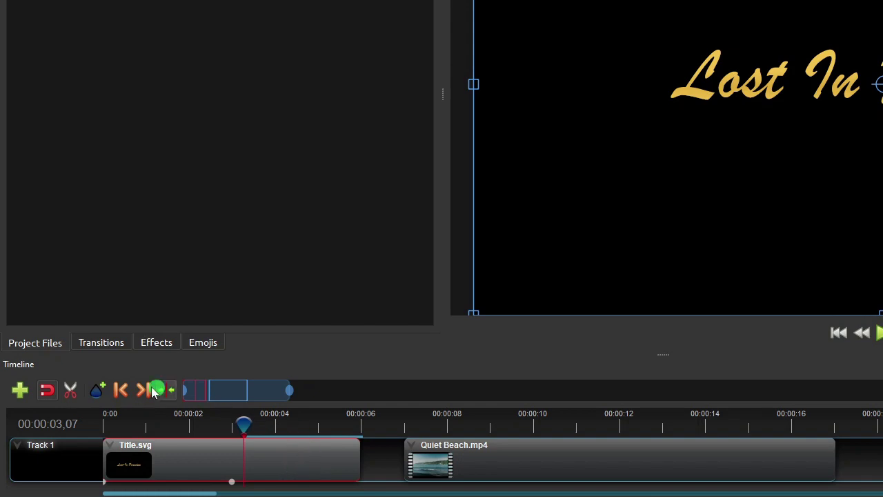
{"action": "left_click", "coordinate": [123, 391]}
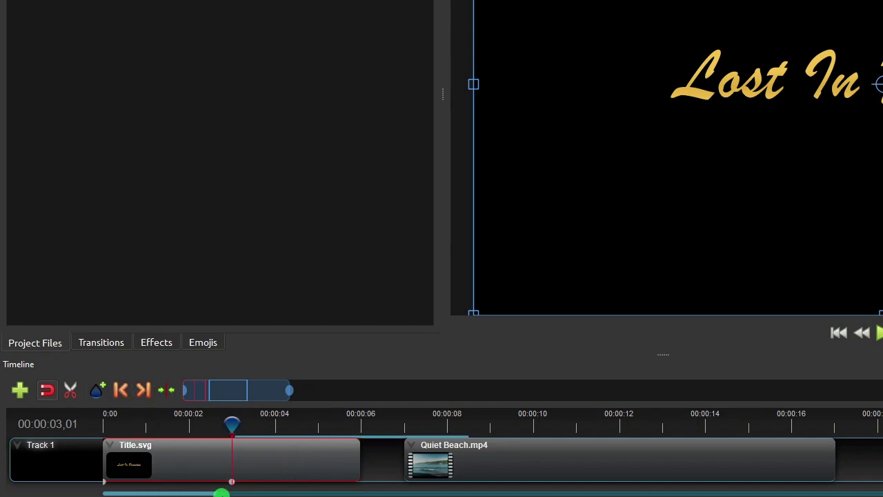
{"action": "left_click", "coordinate": [197, 472]}
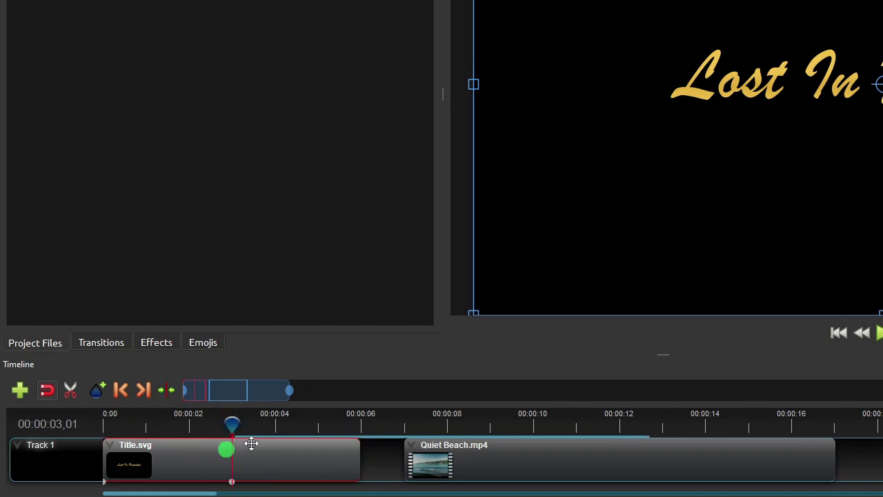
{"action": "left_click", "coordinate": [638, 460]}
{"action": "left_click_drag", "start_coordinate": [638, 460], "coordinate": [454, 461]}
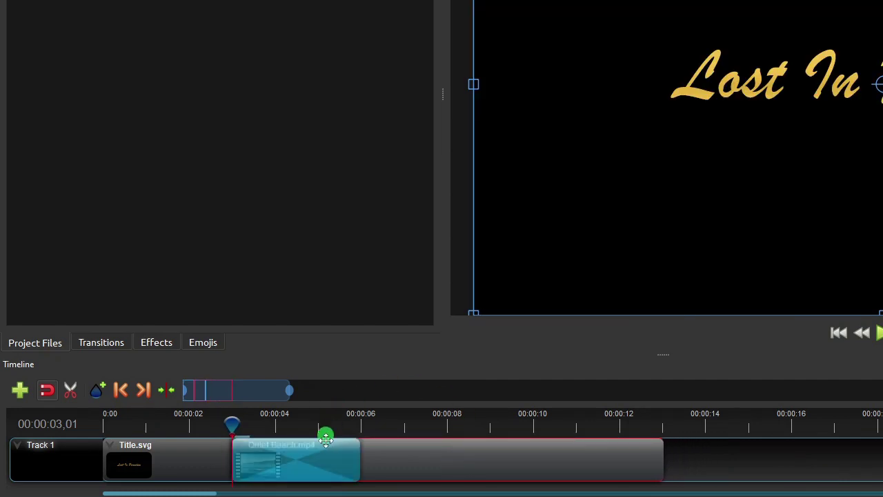
{"action": "left_click", "coordinate": [311, 461]}
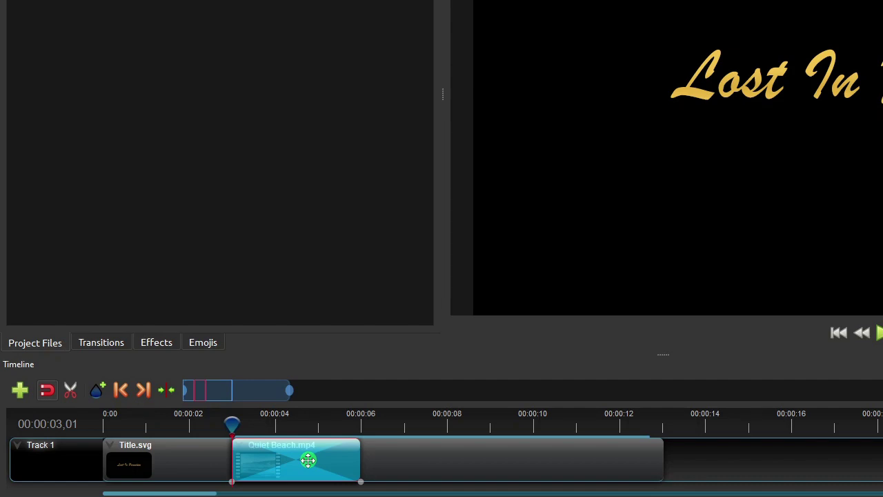
Set the overlap transition's Source to Luminous spiral 10 from Transitions > 9.
{"action": "right_click", "coordinate": [309, 460]}
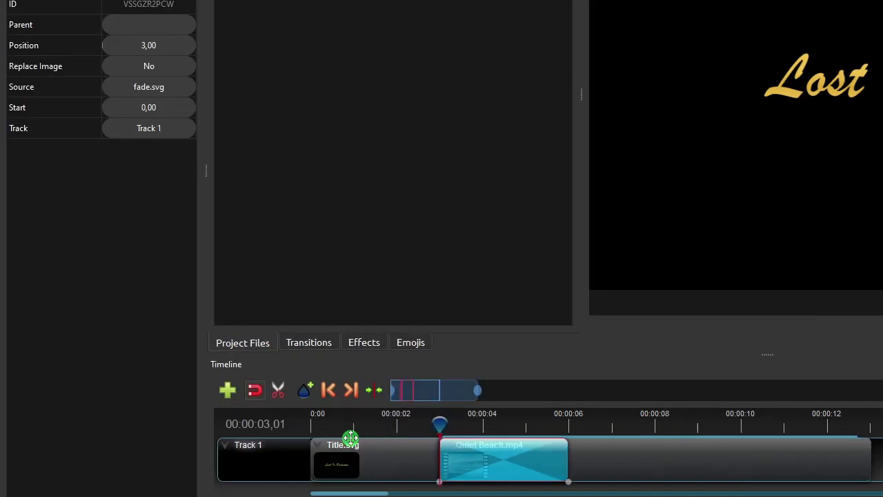
{"action": "left_click", "coordinate": [53, 92]}
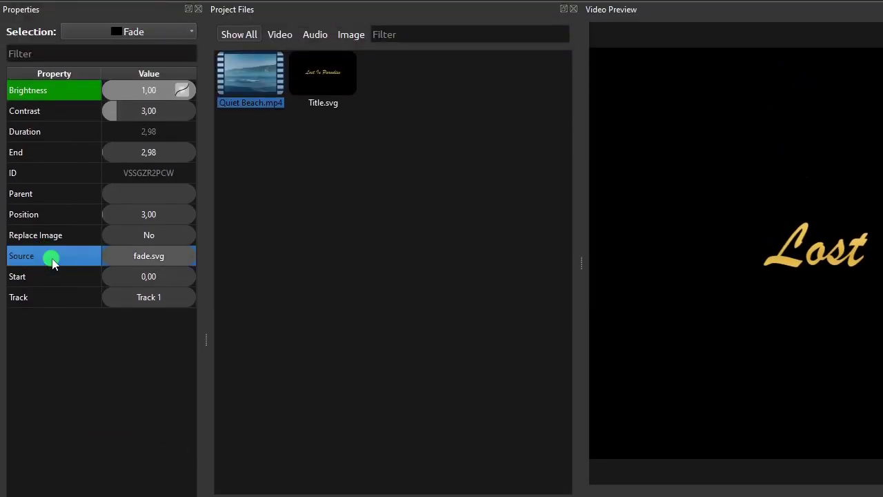
{"action": "left_click", "coordinate": [127, 257]}
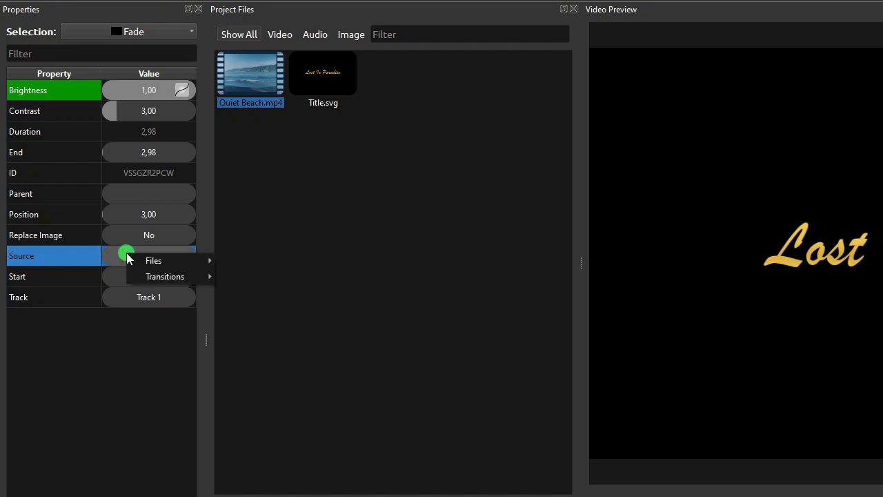
{"action": "mouse_move", "coordinate": [170, 278]}
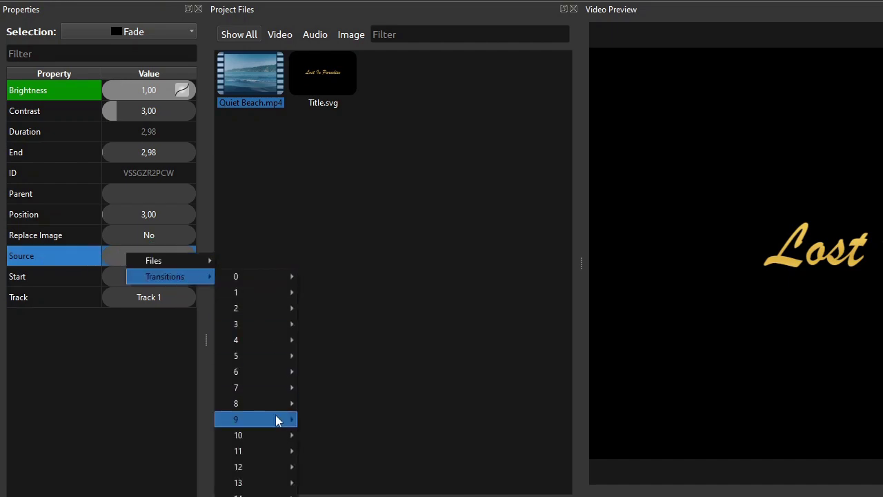
{"action": "mouse_move", "coordinate": [267, 419]}
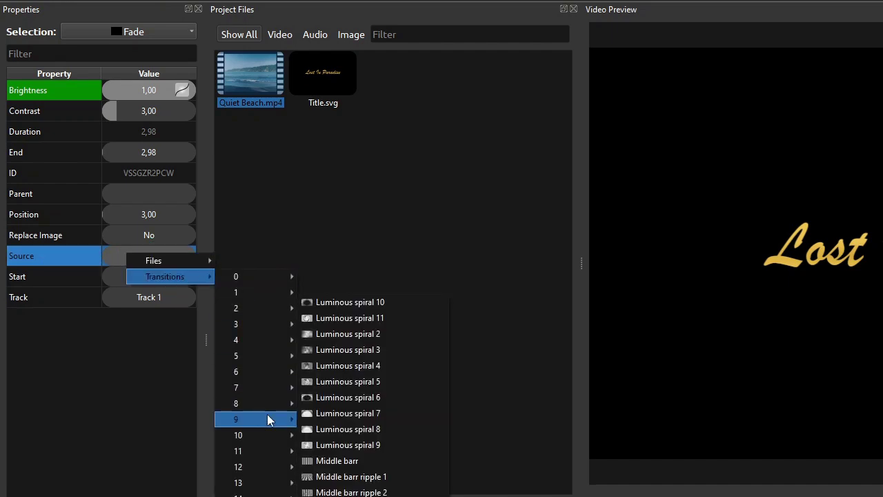
{"action": "left_click", "coordinate": [369, 302]}
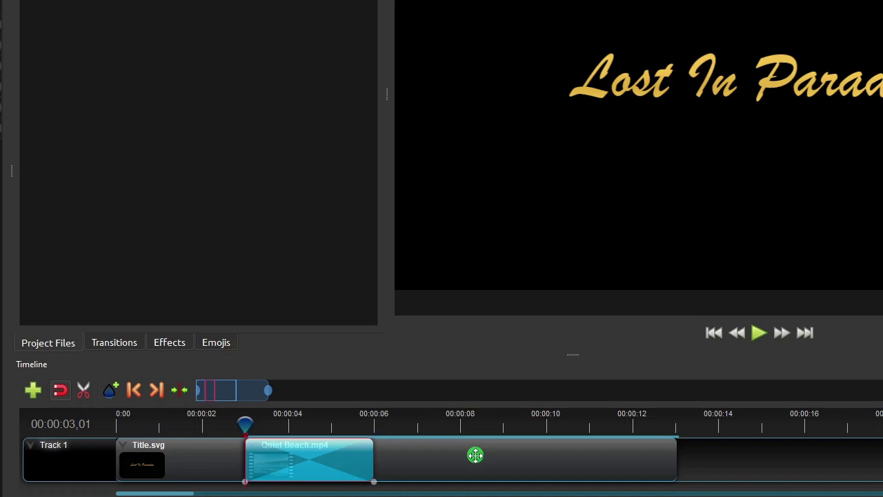
Make the Quiet Beach.mp4 clip's volume fade in slowly at its start.
{"action": "left_click", "coordinate": [475, 454]}
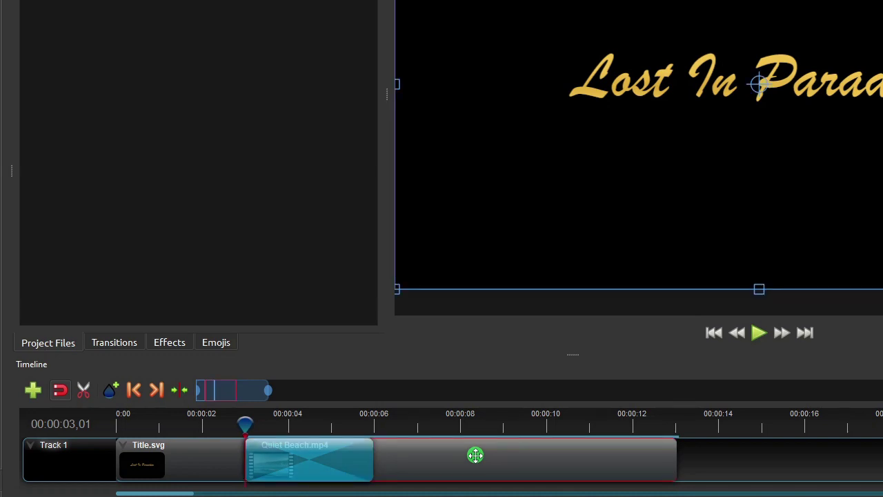
{"action": "right_click", "coordinate": [475, 454]}
{"action": "mouse_move", "coordinate": [538, 350]}
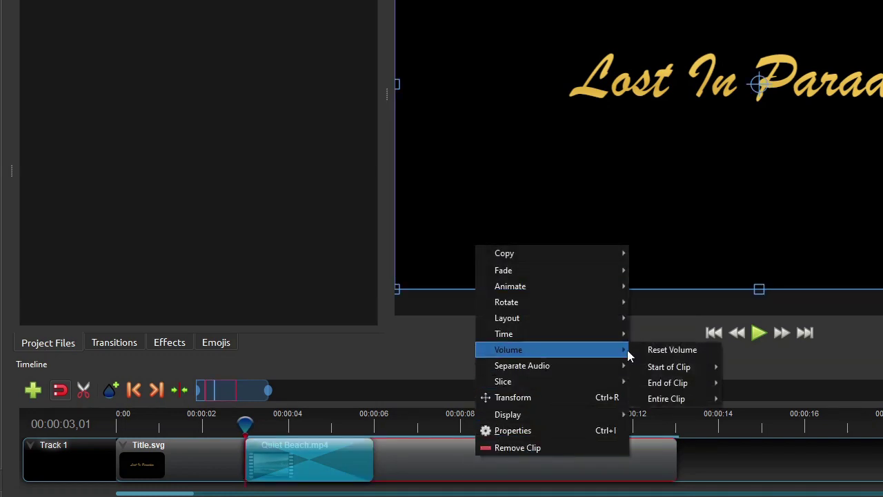
{"action": "mouse_move", "coordinate": [688, 366]}
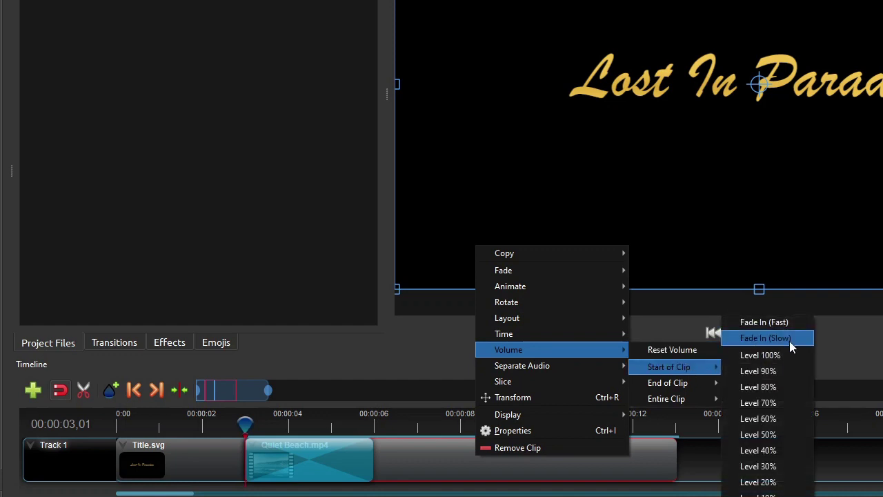
{"action": "left_click", "coordinate": [765, 337]}
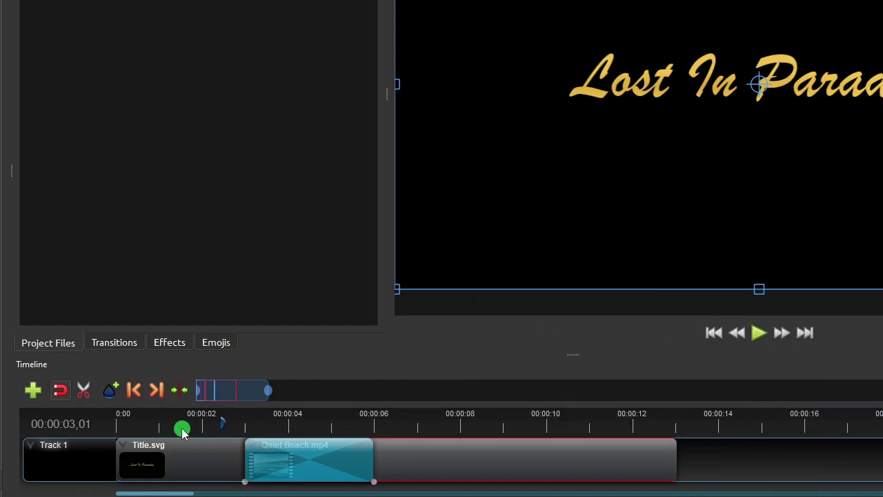
Rewind to the beginning and play the project to preview it.
{"action": "left_click", "coordinate": [179, 421]}
{"action": "left_click", "coordinate": [134, 389]}
{"action": "left_click", "coordinate": [758, 332]}
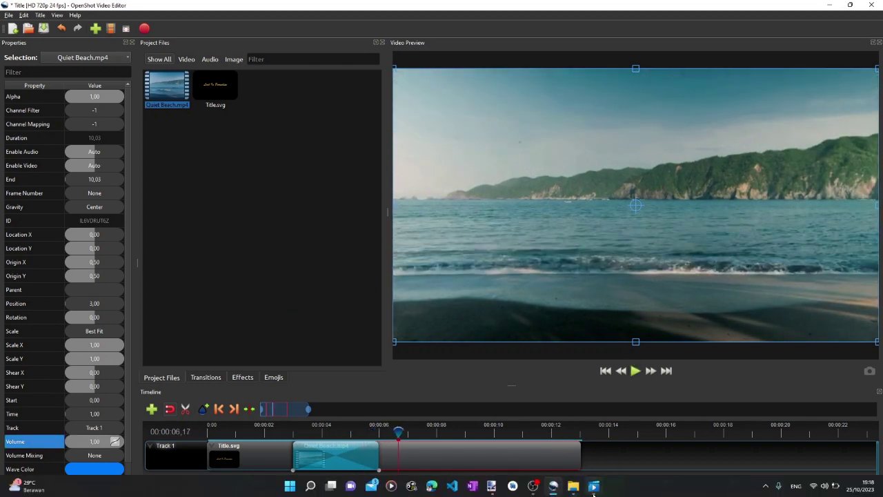
{"action": "left_click", "coordinate": [593, 486]}
{"action": "left_click", "coordinate": [189, 364]}
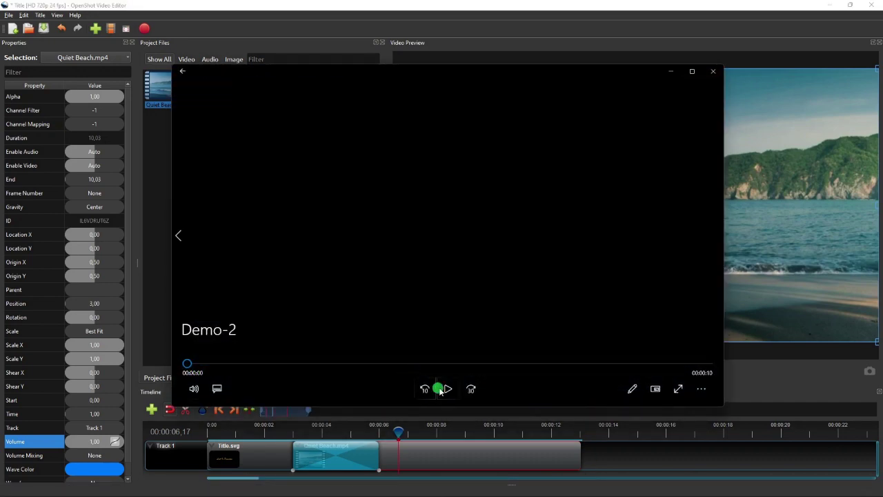
{"action": "left_click", "coordinate": [444, 389]}
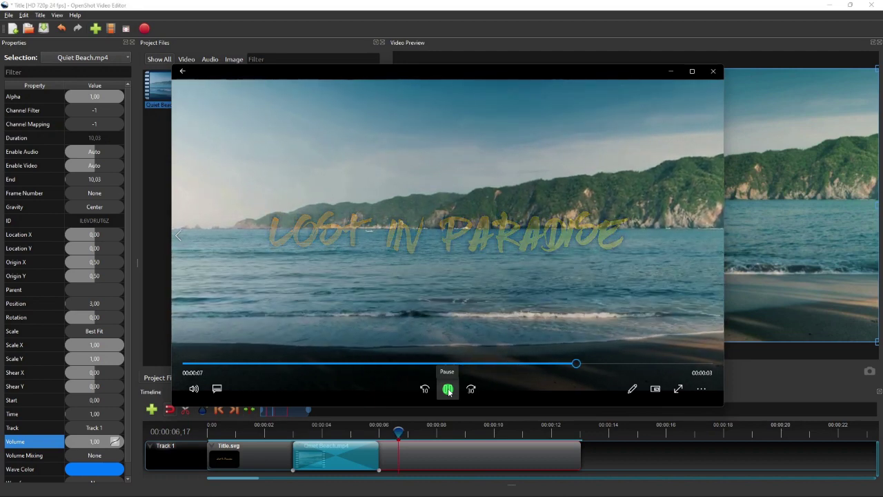
{"action": "left_click", "coordinate": [447, 390]}
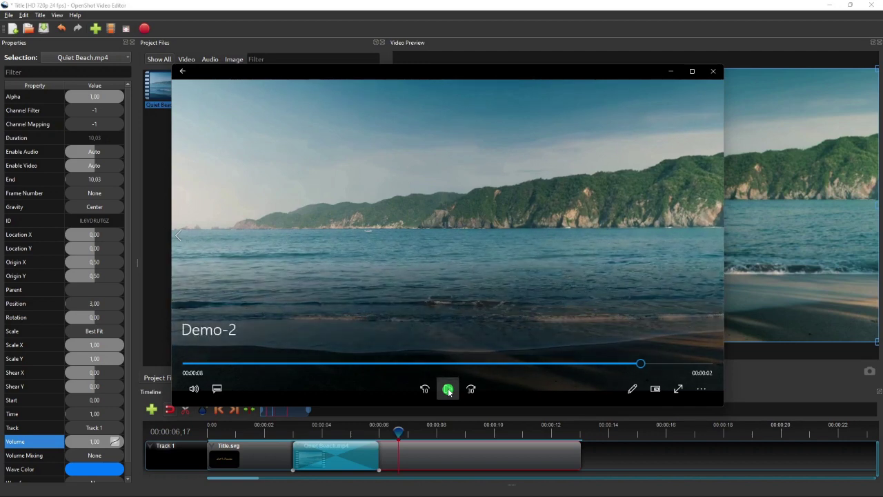
{"action": "left_click", "coordinate": [668, 70]}
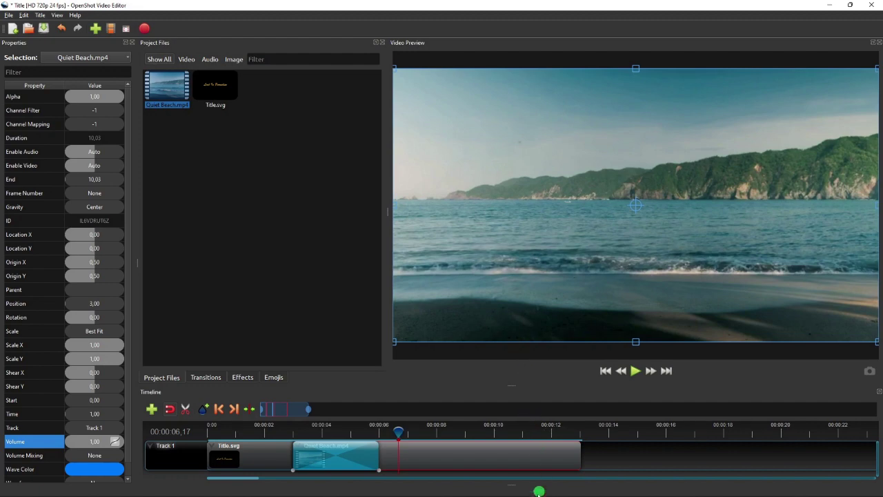
Review the orange-yellow LOST IN PARADISE lettering in Video Title.pdn, then minimize paint.net.
{"action": "left_click", "coordinate": [491, 491]}
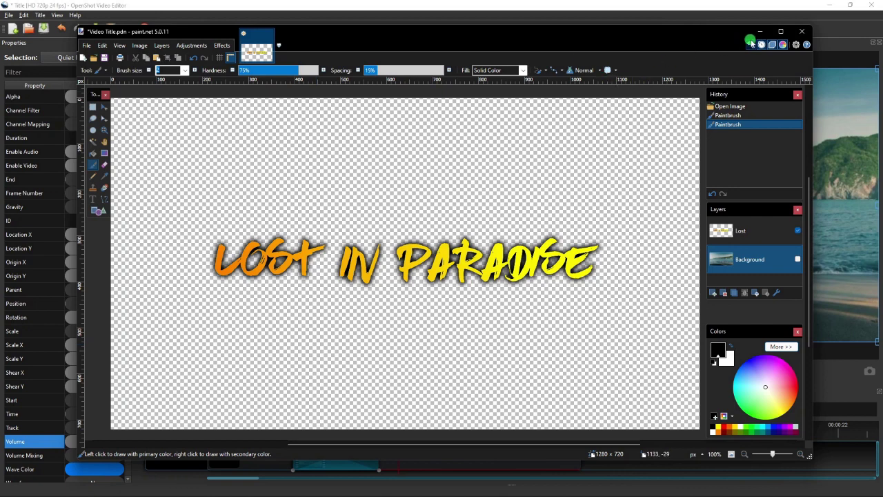
{"action": "left_click", "coordinate": [758, 32]}
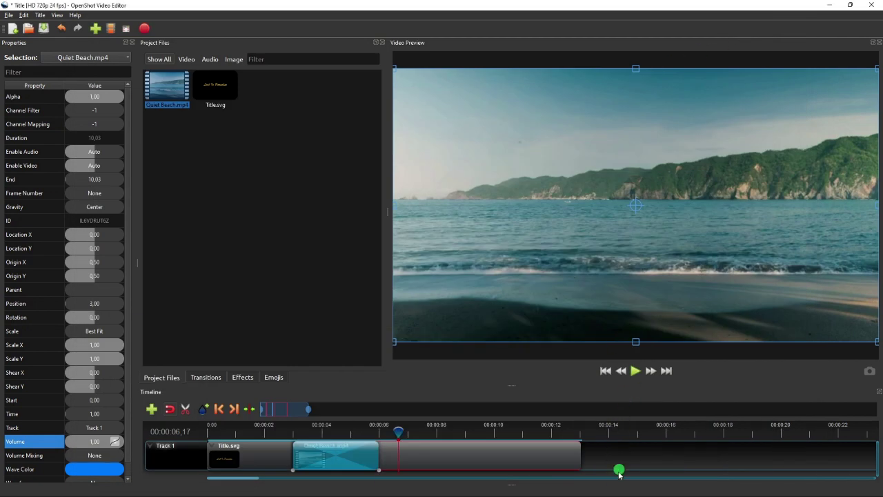
Import Video Title.png from the Materials folder into the project files.
{"action": "mouse_move", "coordinate": [599, 494]}
{"action": "left_click", "coordinate": [573, 488]}
{"action": "left_click_drag", "start_coordinate": [418, 181], "coordinate": [207, 155]}
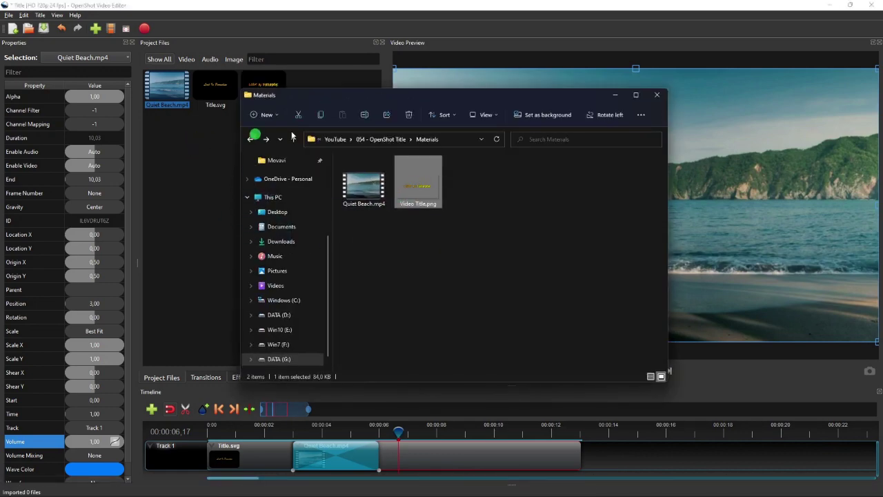
Minimize File Explorer and delete the Luminous spiral 10 transition from the timeline.
{"action": "left_click", "coordinate": [614, 95]}
{"action": "left_click", "coordinate": [356, 464]}
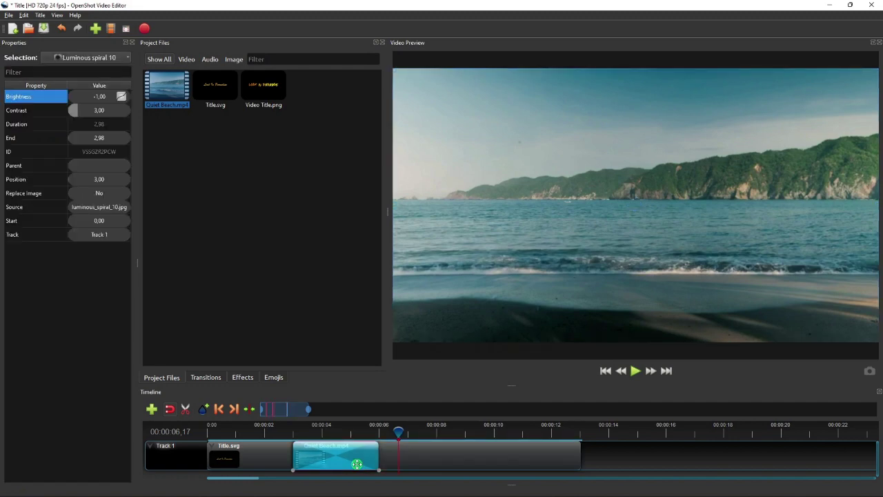
{"action": "key", "text": "Delete"}
Delete the Title.svg clip and move Quiet Beach.mp4 to start at 0:00.
{"action": "left_click", "coordinate": [270, 459]}
{"action": "key", "text": "Delete"}
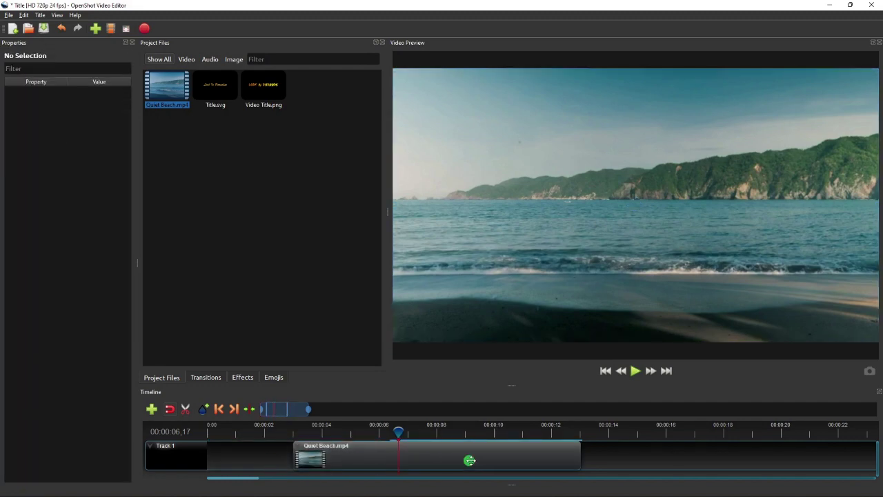
{"action": "left_click_drag", "start_coordinate": [473, 460], "coordinate": [327, 450]}
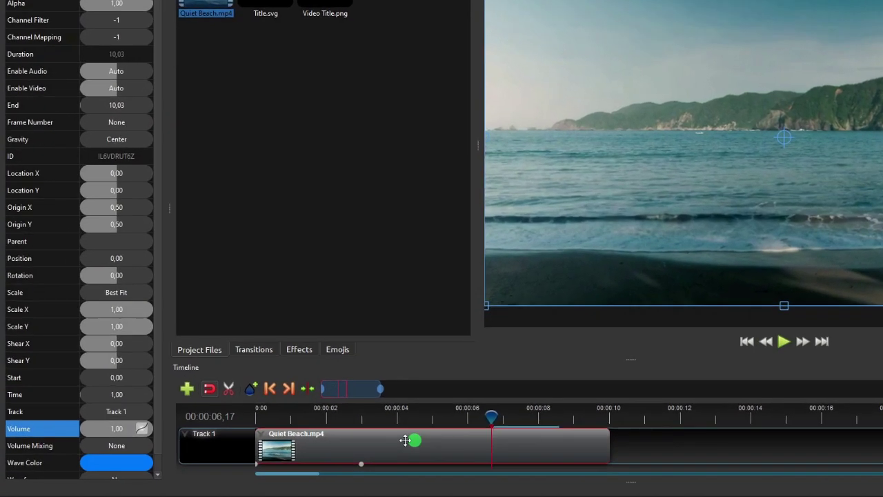
{"action": "left_click_drag", "start_coordinate": [404, 440], "coordinate": [224, 450]}
Add an empty Track 2 above Track 1 and enlarge the timeline area.
{"action": "right_click", "coordinate": [272, 440]}
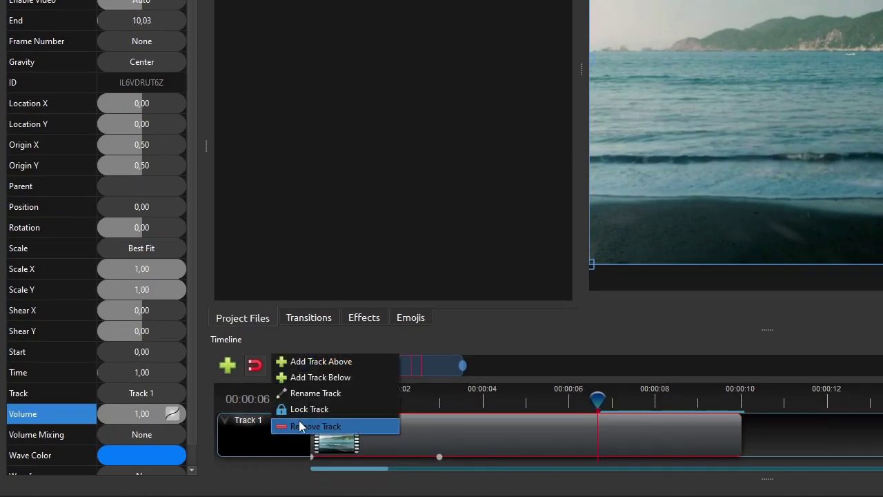
{"action": "left_click", "coordinate": [303, 360]}
{"action": "left_click_drag", "start_coordinate": [516, 383], "coordinate": [513, 354]}
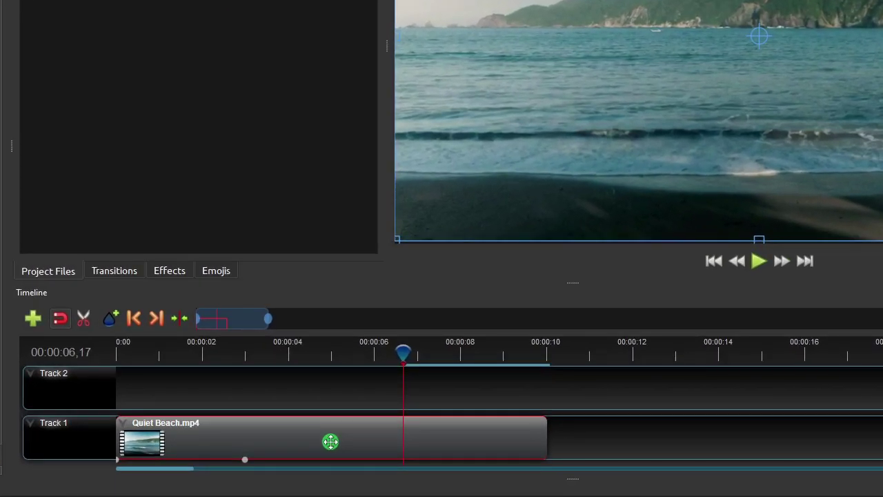
Show the audio waveform on the Quiet Beach.mp4 clip.
{"action": "right_click", "coordinate": [330, 442]}
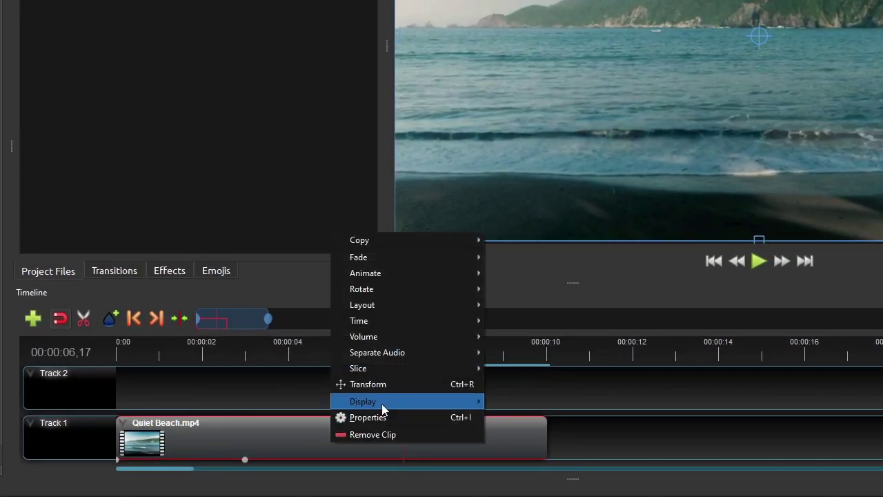
{"action": "mouse_move", "coordinate": [381, 404]}
{"action": "left_click", "coordinate": [511, 407]}
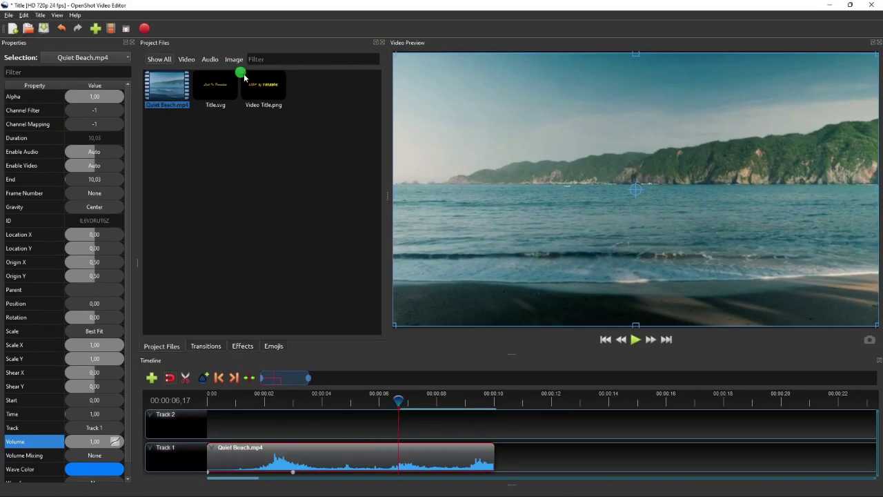
Place Video Title.png on Track 2 at about 1.58 s and drop a Wipe left to right onto it.
{"action": "left_click_drag", "start_coordinate": [244, 77], "coordinate": [317, 424]}
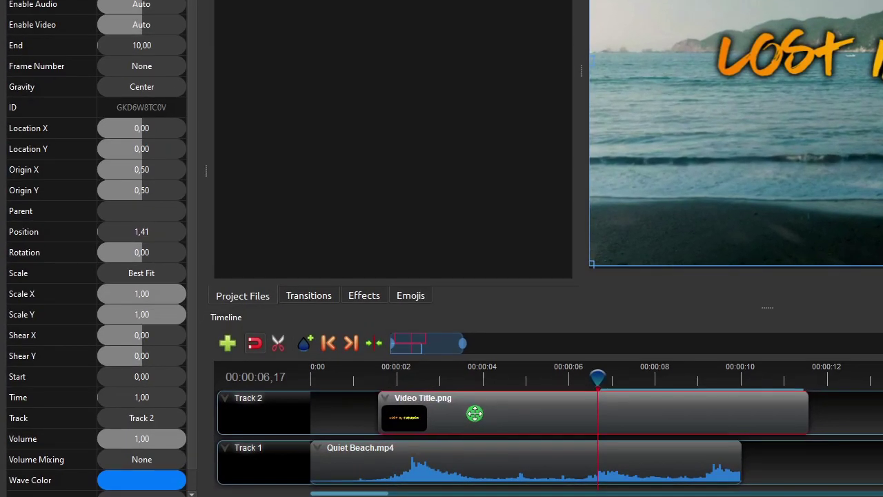
{"action": "left_click_drag", "start_coordinate": [475, 413], "coordinate": [474, 414]}
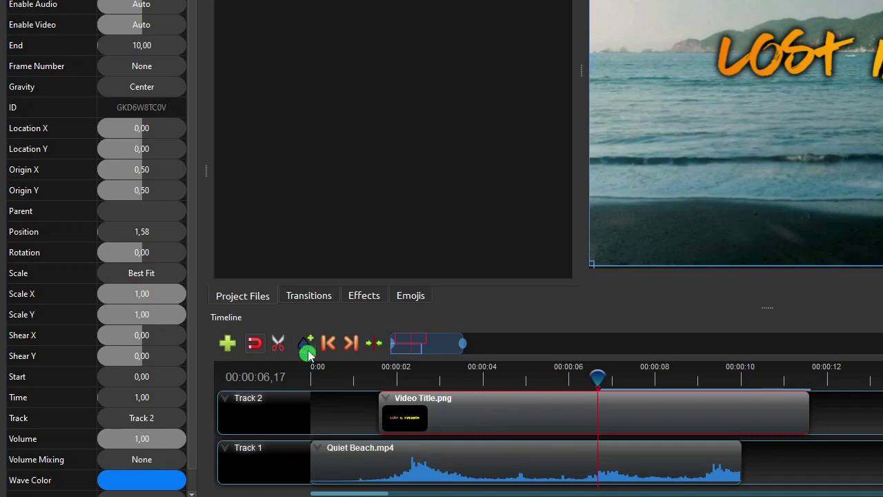
{"action": "left_click", "coordinate": [311, 295]}
{"action": "left_click_drag", "start_coordinate": [256, 19], "coordinate": [405, 409]}
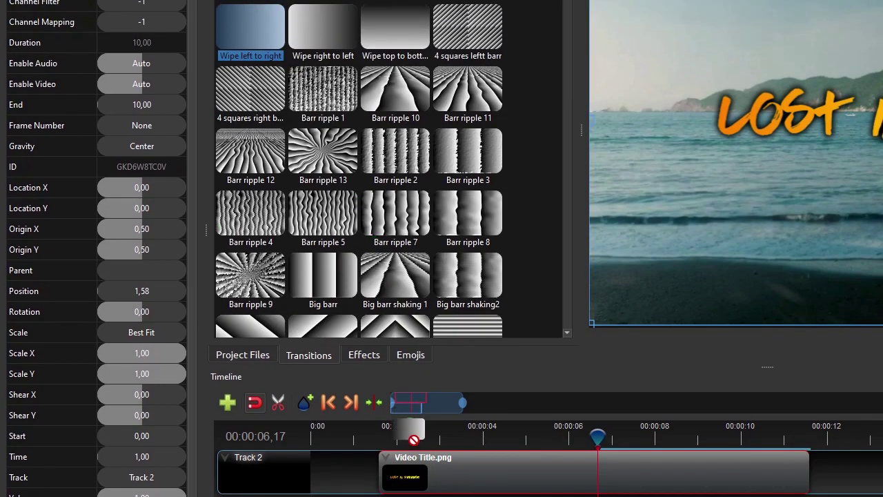
Fit the wipe to the title's start and trim the title clip to end at 6.69.
{"action": "left_click_drag", "start_coordinate": [406, 469], "coordinate": [816, 473]}
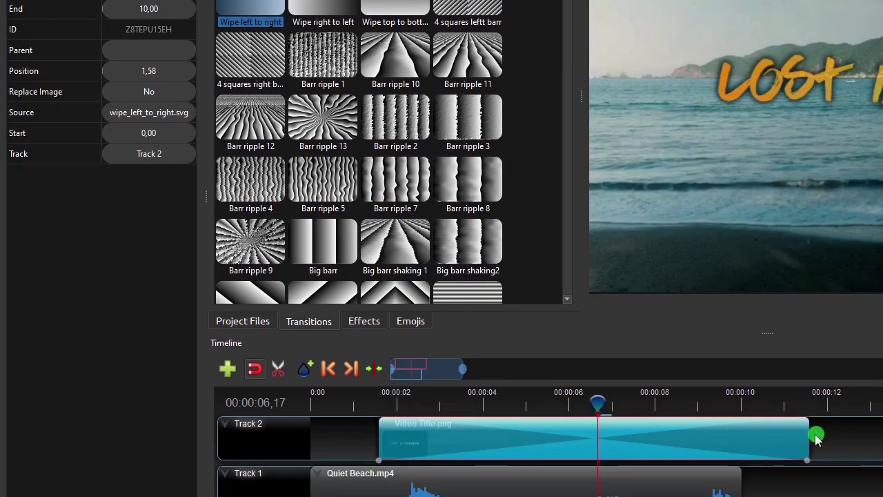
{"action": "left_click_drag", "start_coordinate": [816, 439], "coordinate": [484, 431]}
{"action": "left_click", "coordinate": [656, 398]}
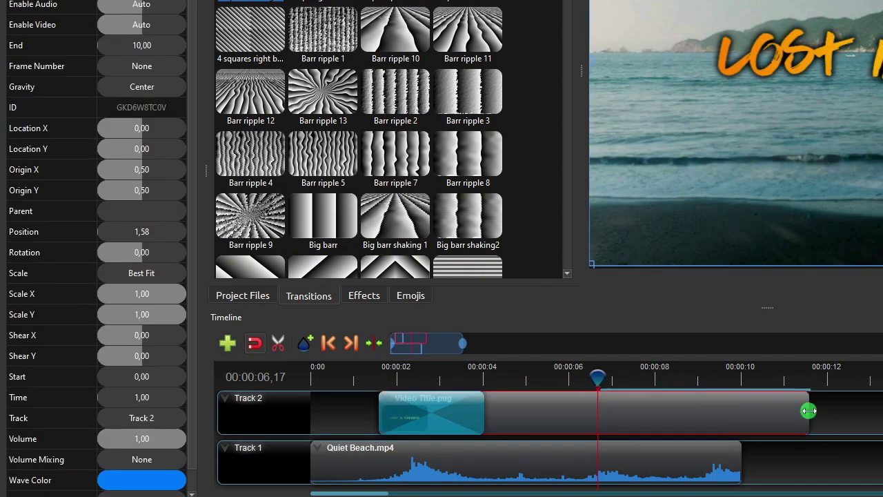
{"action": "left_click_drag", "start_coordinate": [808, 410], "coordinate": [666, 426]}
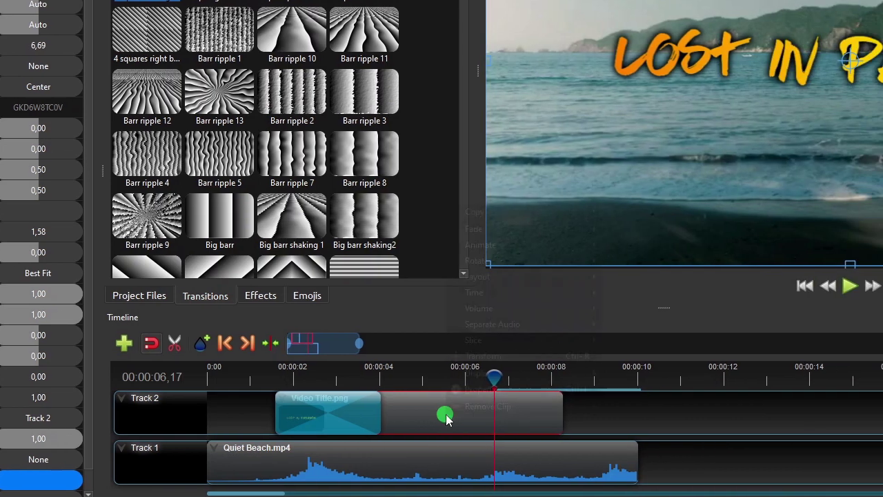
Give the title clip a slow fade-out at its end and play the project from the start.
{"action": "right_click", "coordinate": [548, 414]}
{"action": "mouse_move", "coordinate": [410, 233]}
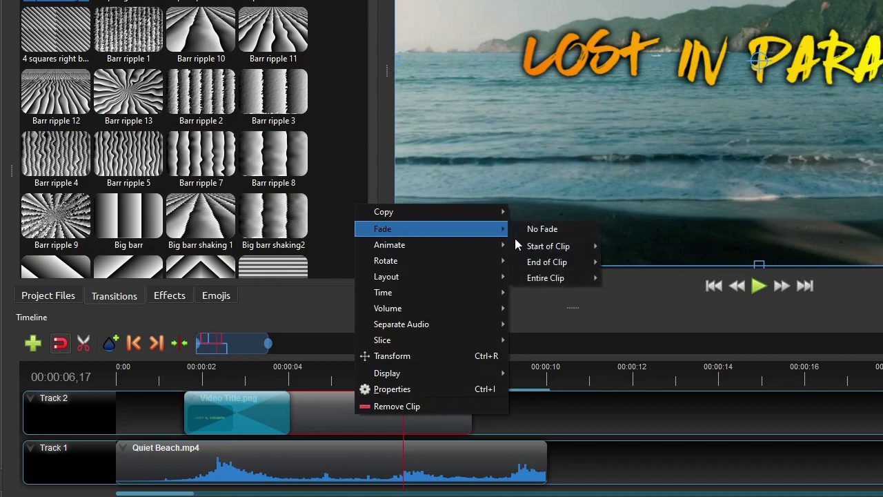
{"action": "mouse_move", "coordinate": [544, 262]}
{"action": "left_click", "coordinate": [631, 278]}
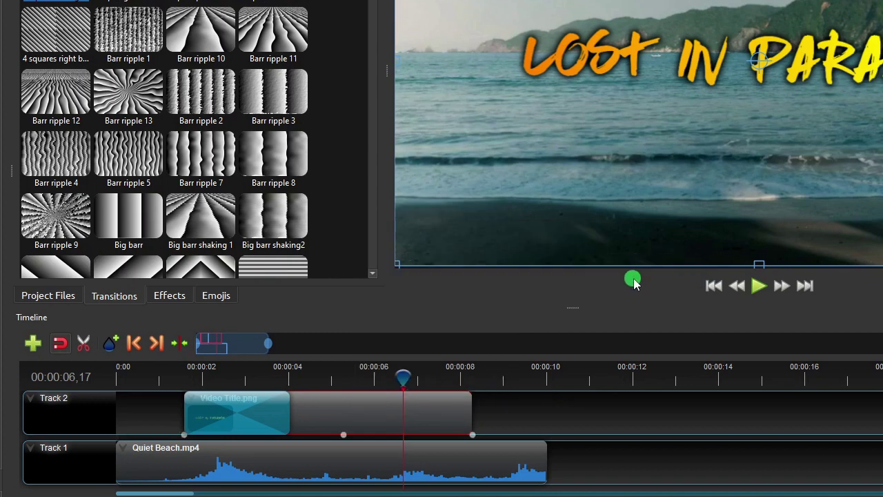
{"action": "left_click", "coordinate": [137, 377]}
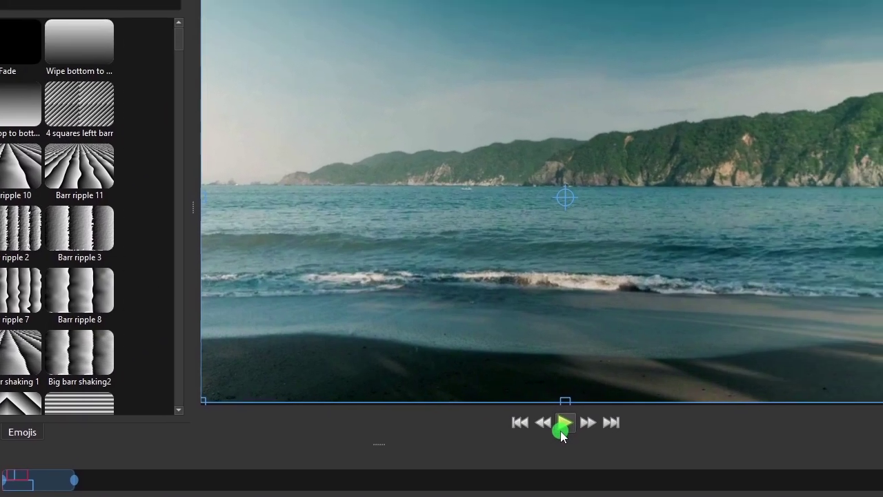
{"action": "left_click", "coordinate": [563, 424]}
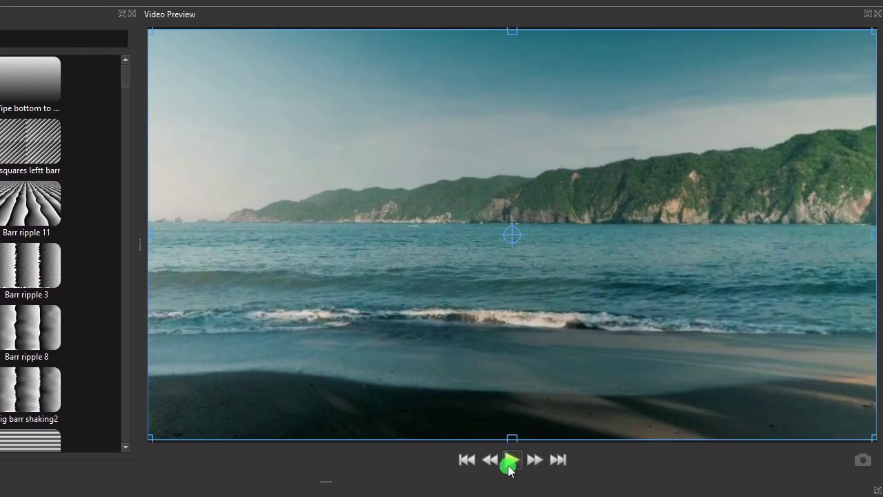